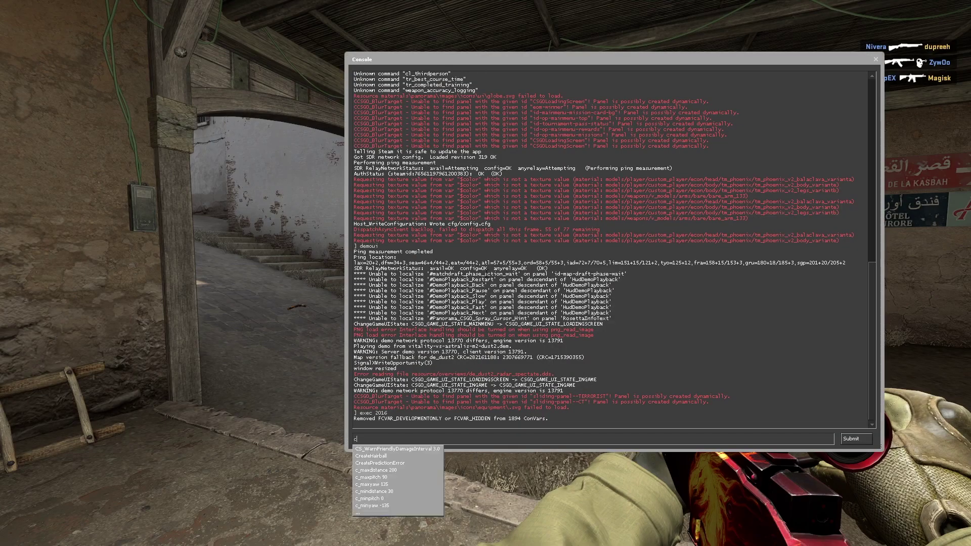
Close the console to check the free-camera view, then bring the console back up
key(Escape)
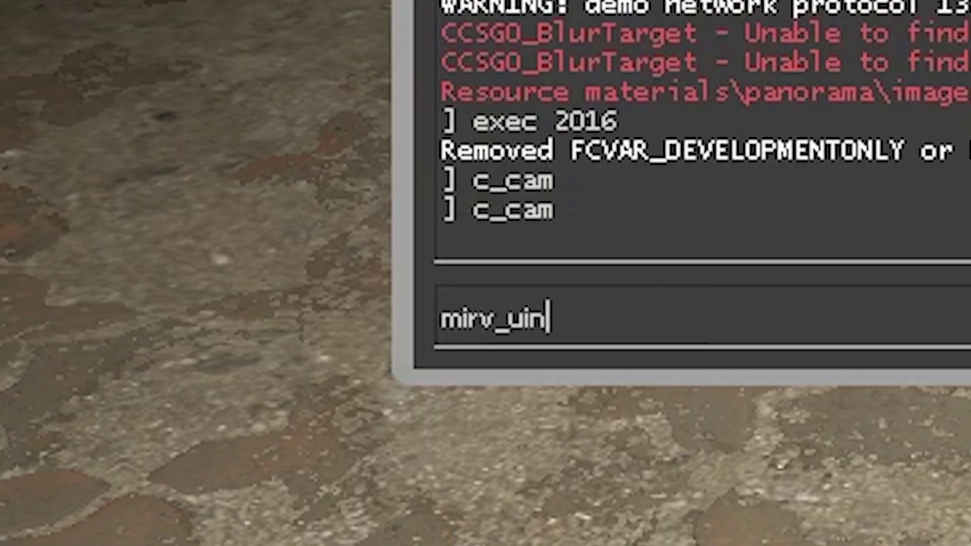
key(BackSpace)
key(BackSpace)
key(BackSpace)
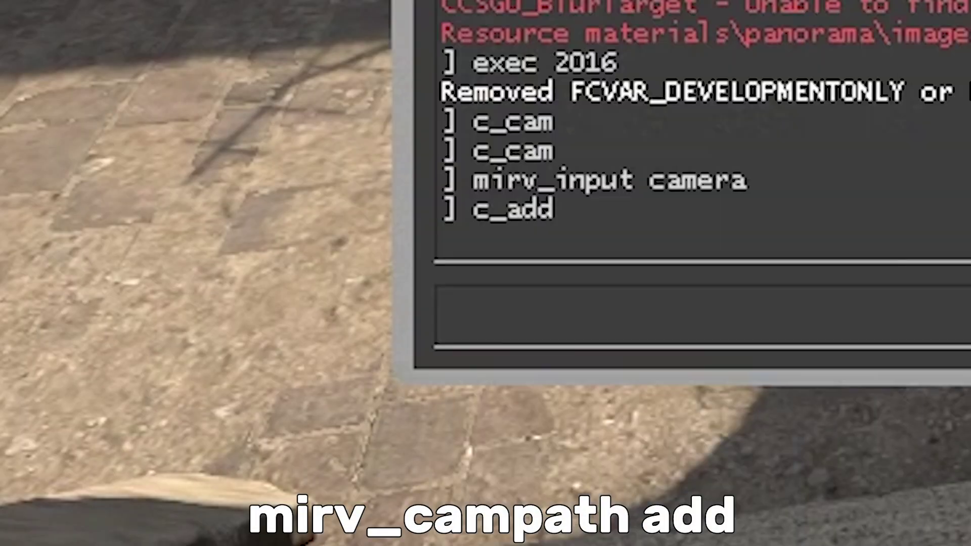
Run mirv_campath draw enabled 1 to show keyframe markers, then close the console
key(grave)
text(mi)
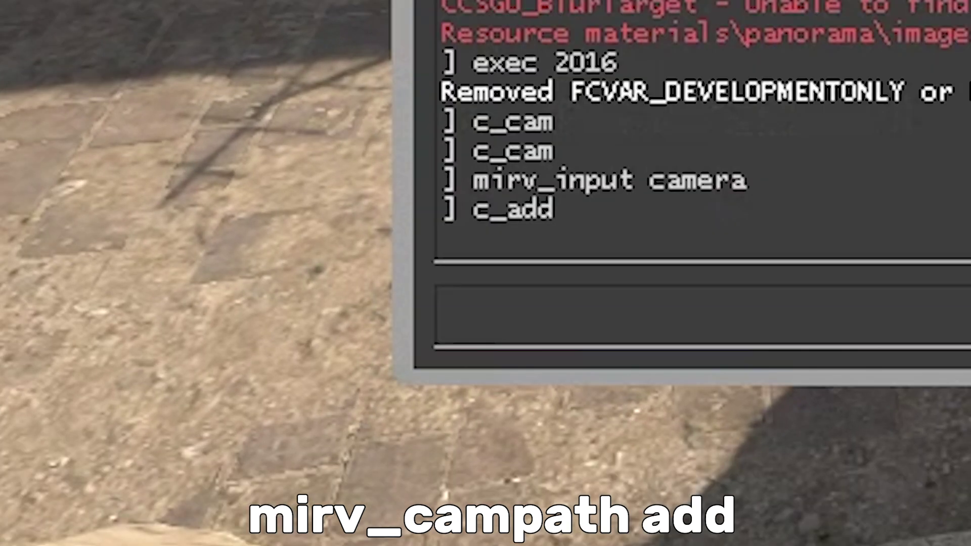
text(c)
key(BackSpace)
text(mirv)
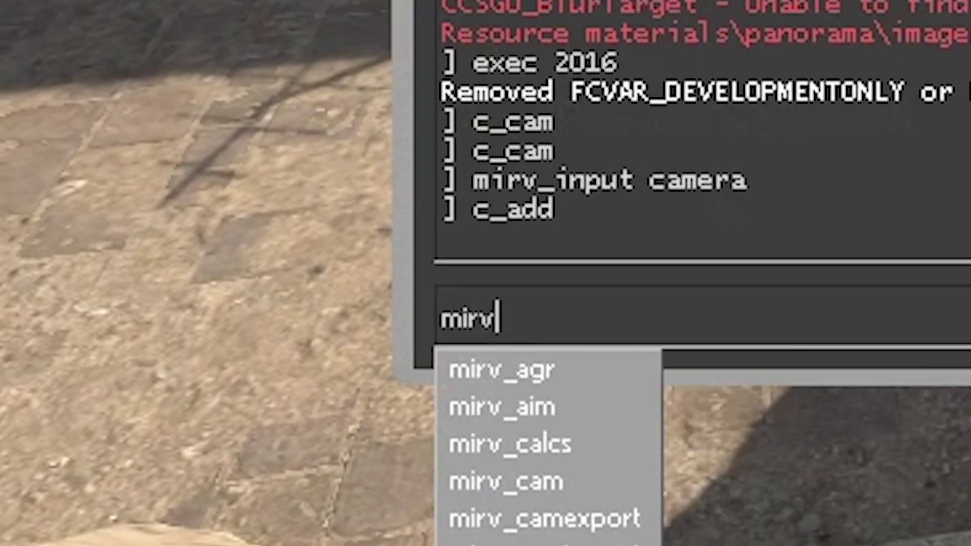
text(_campath draw enabled 1)
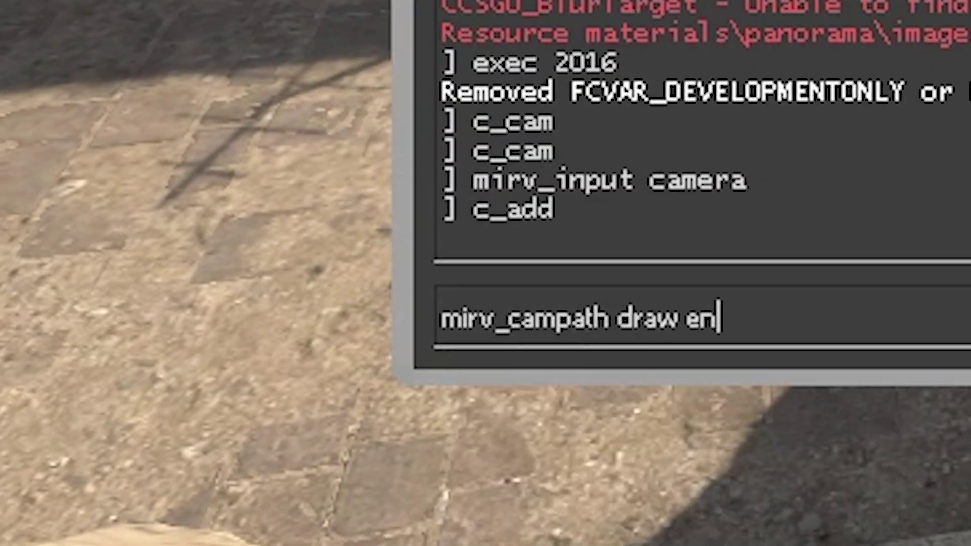
key(Return)
key(grave)
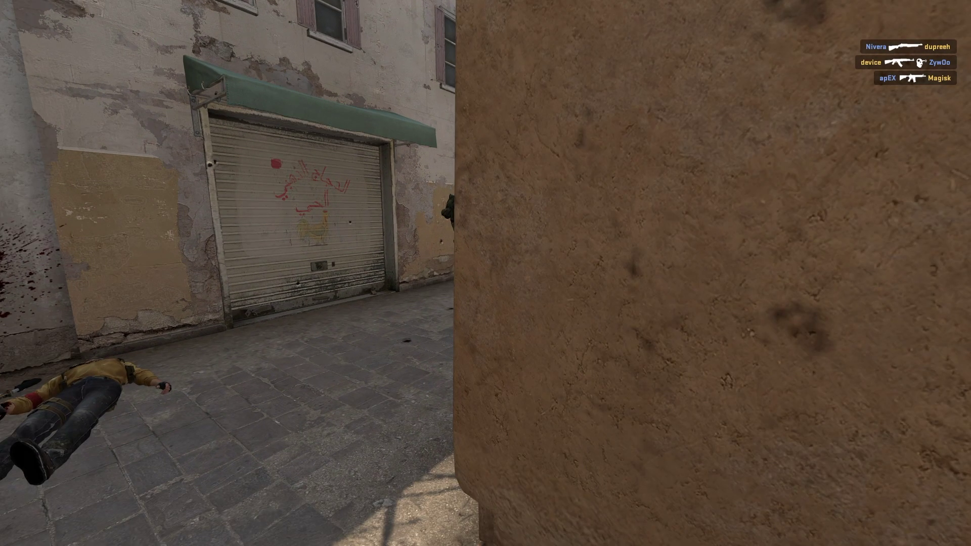
Add camera path keyframes at the current views with mirv_campath add while flying around Dust2
key(grave)
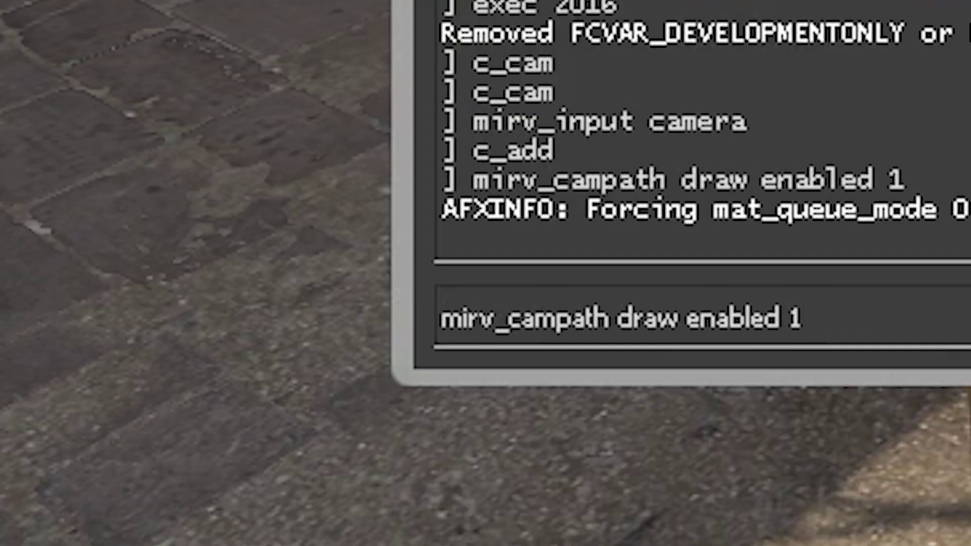
key(ctrl+a)
text(mirv_campath add)
key(Return)
key(grave)
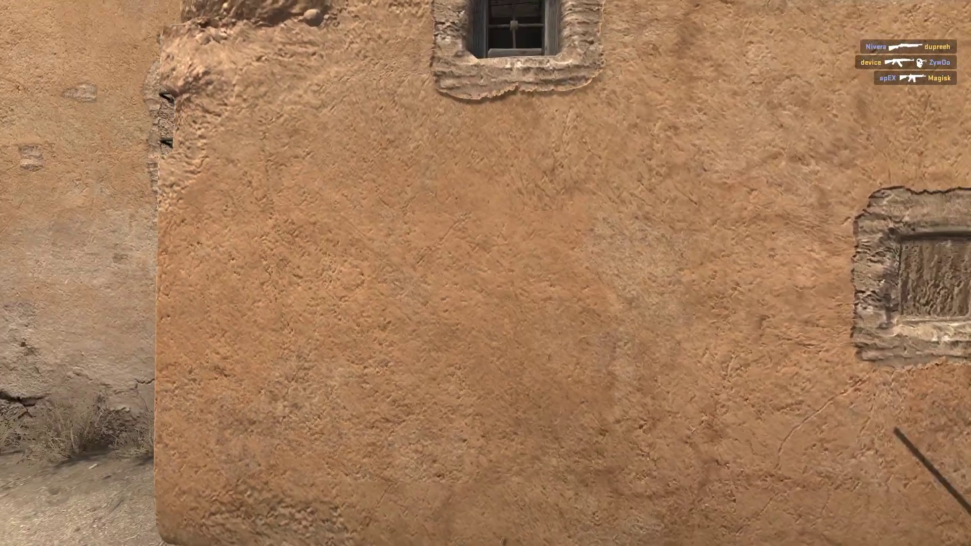
key(grave)
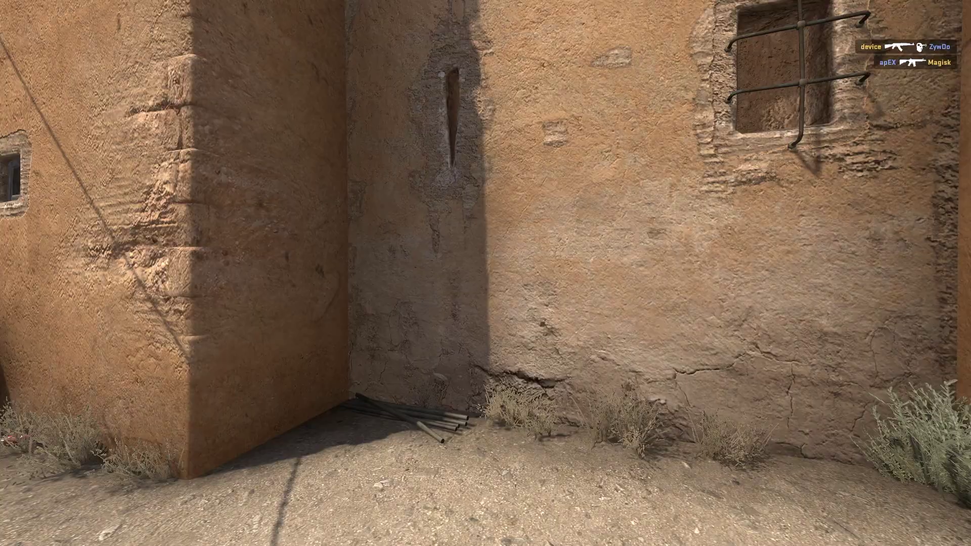
Select keyframe 1 with mirv_campath select #1 #1 and prepare mirv_campath print
key(grave)
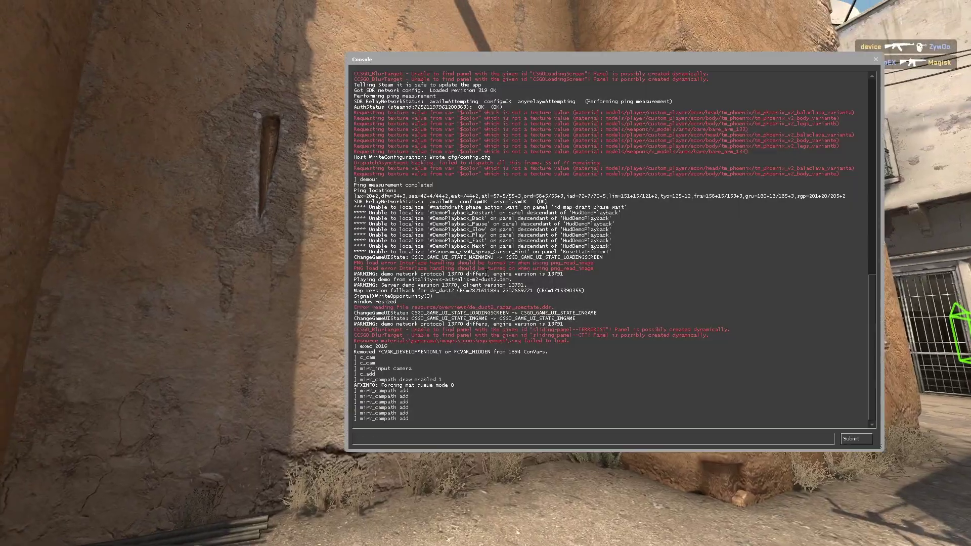
key(grave)
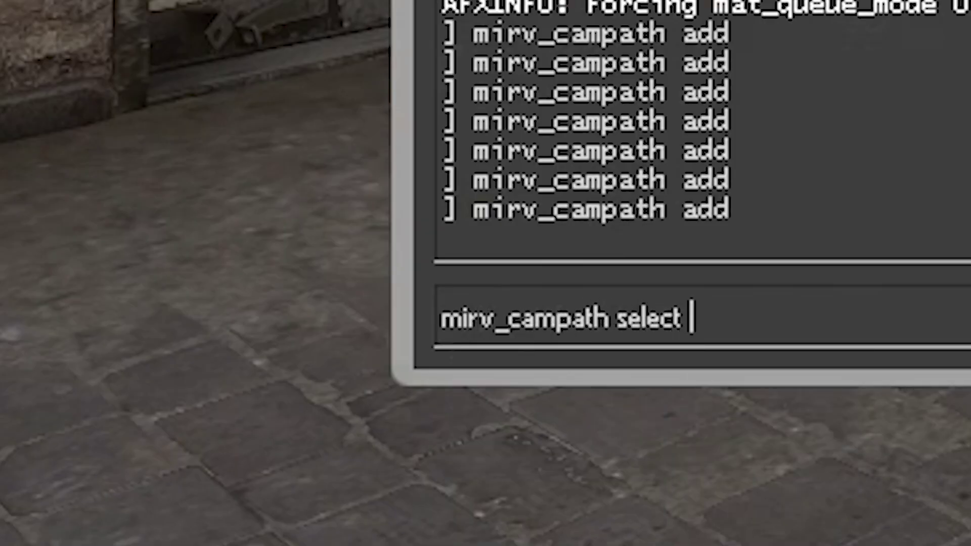
text(1 #)
key(Return)
key(Up)
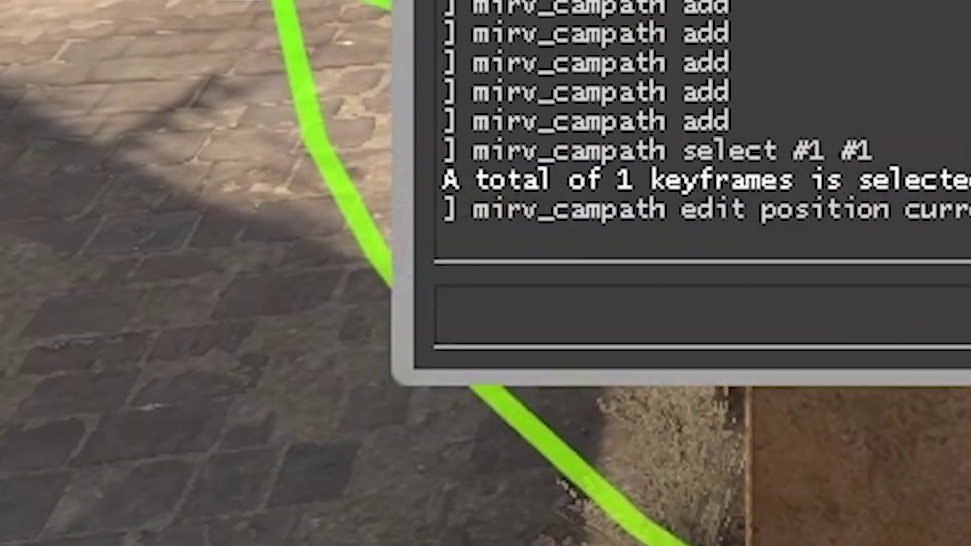
text(mirv_cam)
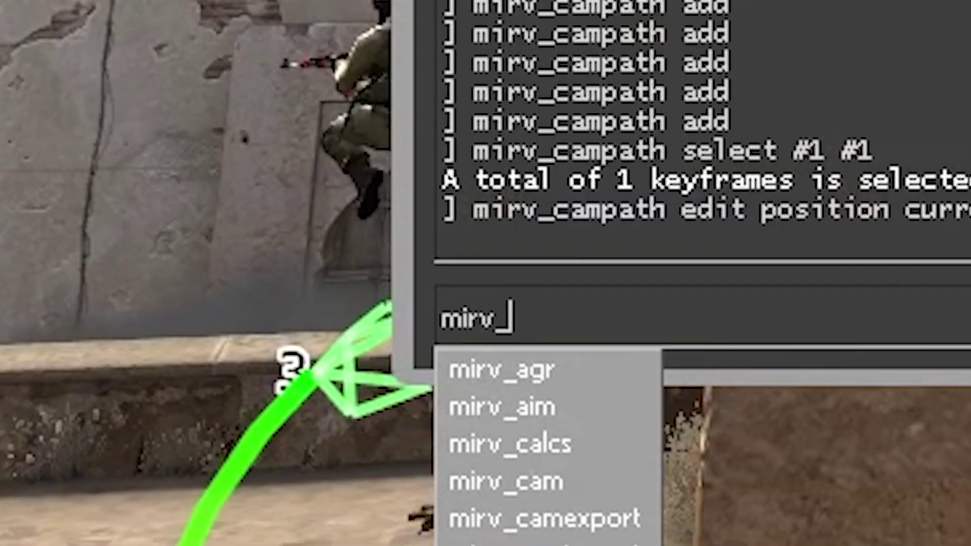
text(path print)
List the campath keyframes with mirv_campath print, rerunning it after checking the path
key(Return)
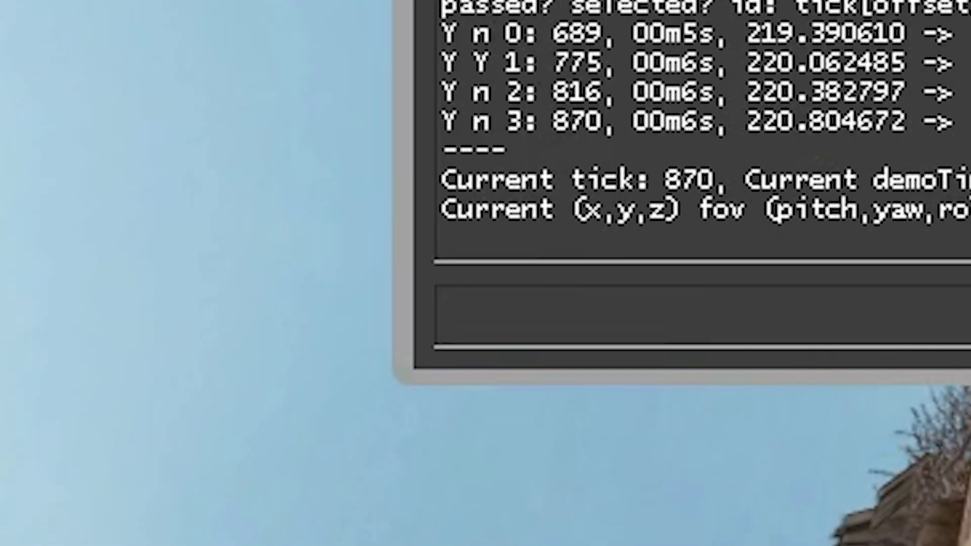
key(grave)
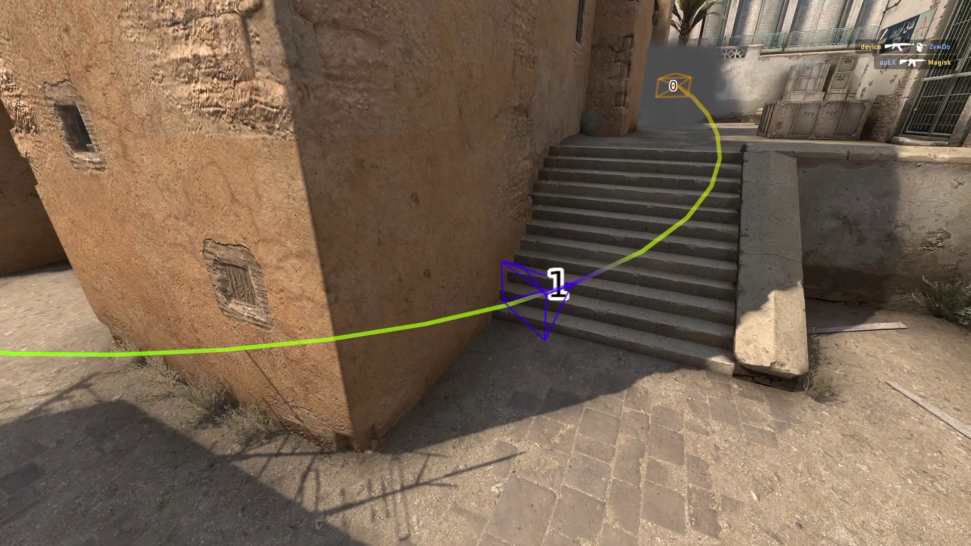
key(grave)
key(Up)
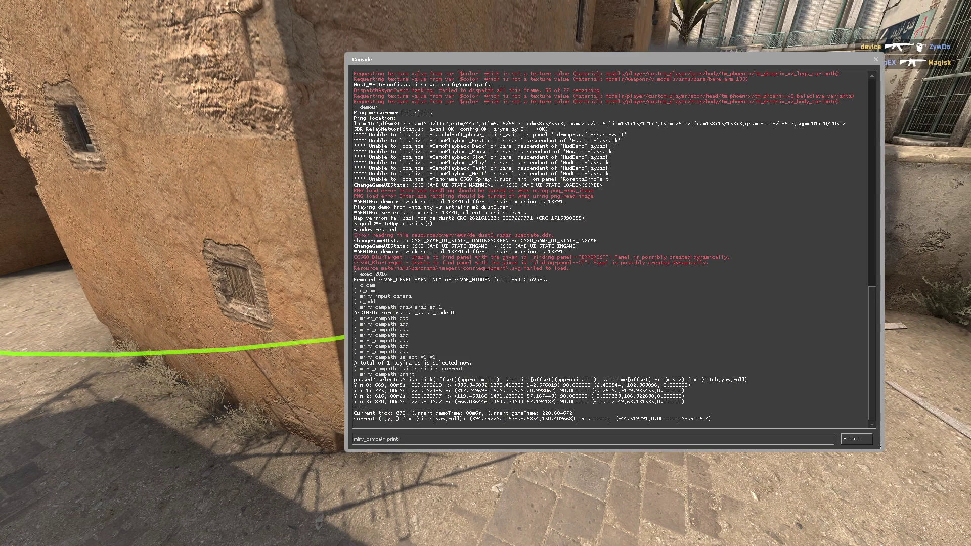
key(Return)
Enlarge the console and highlight the printed keyframe lines at ticks 689, 775, 816, 870
drag(345, 199, 147, 202)
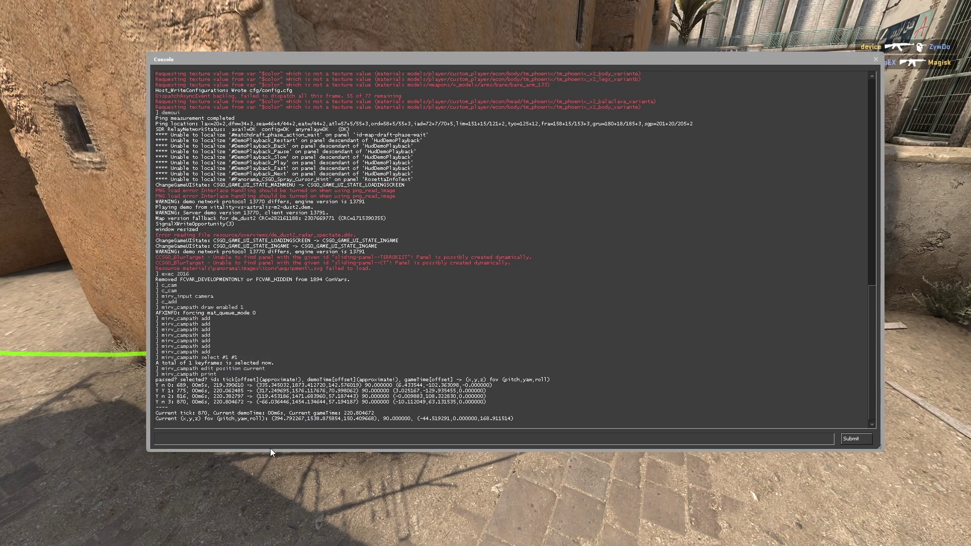
drag(270, 448, 270, 520)
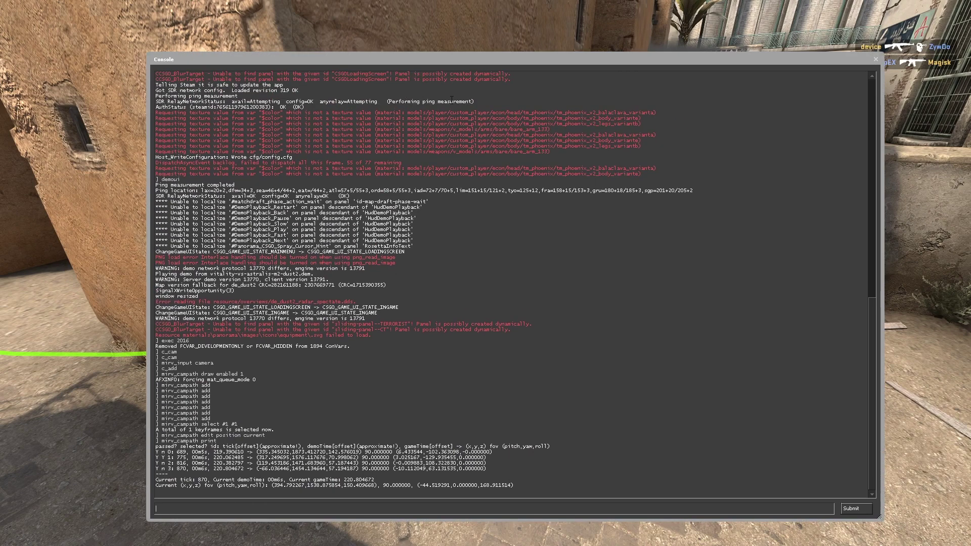
drag(488, 62, 488, 18)
drag(155, 429, 150, 406)
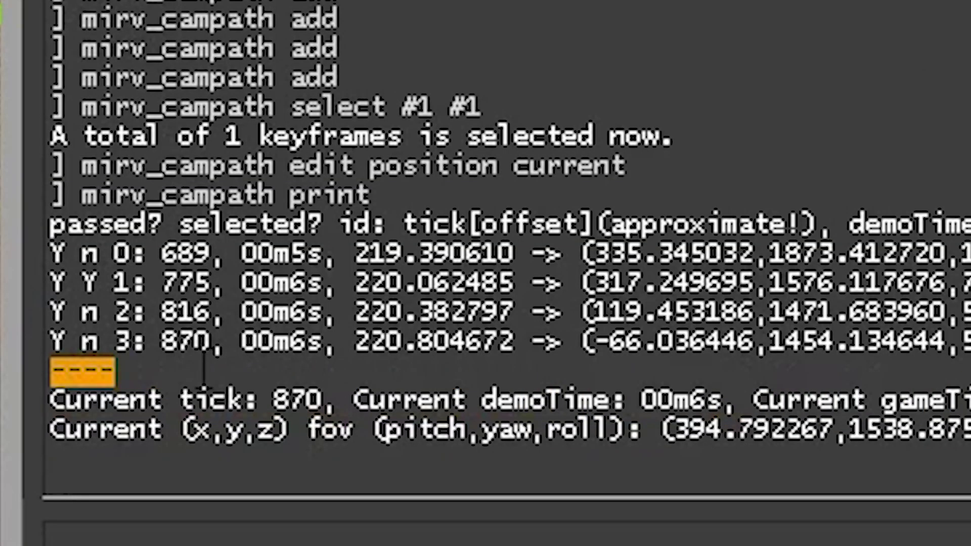
drag(20, 248, 48, 196)
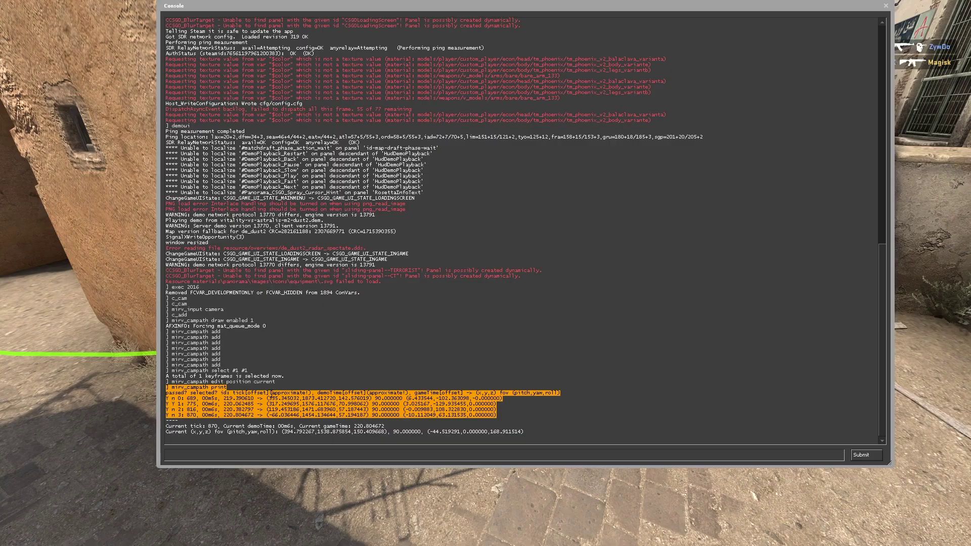
Inspect the path, then select keyframes 2 and 3 with mirv_campath select #2 #3
key(grave)
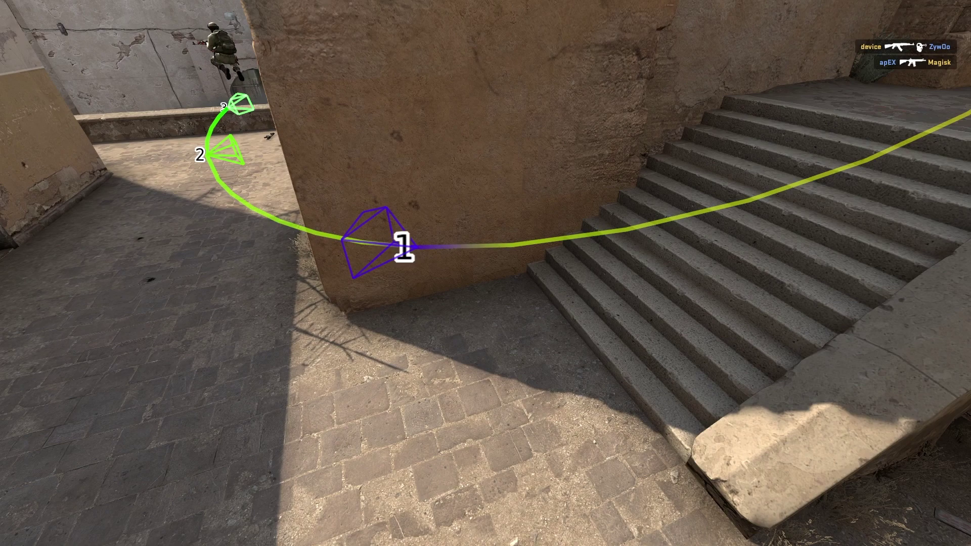
key(grave)
key(grave)
key(grave)
text(m)
text(irv_)
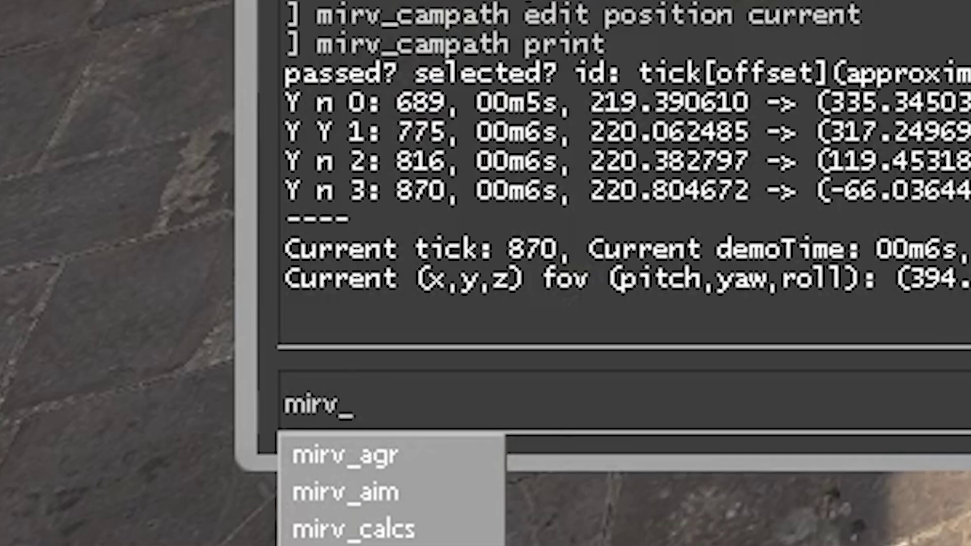
text(campath select )
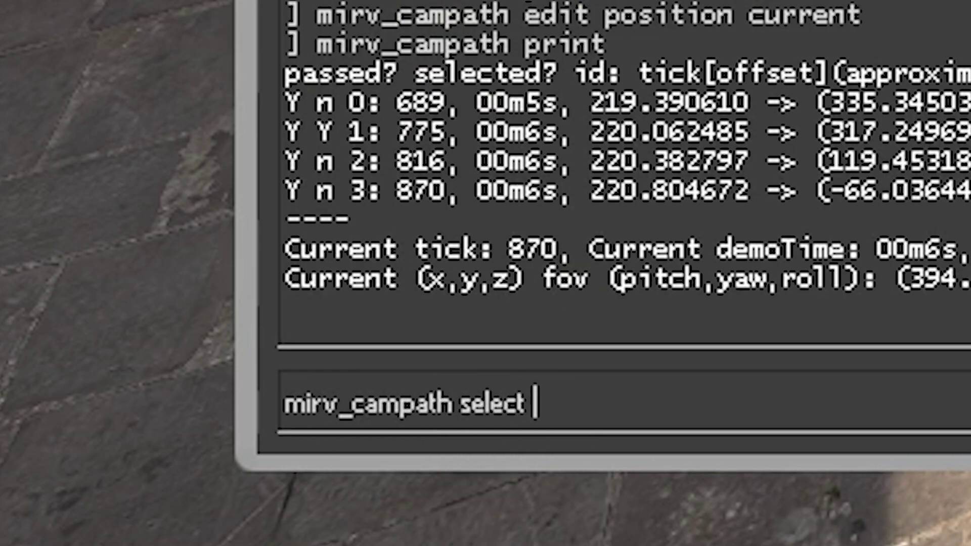
text(#1)
key(BackSpace)
text(2 #3)
key(Return)
Recall the last command and begin typing mirv_campath edit start
key(Up)
key(BackSpace)
key(BackSpace)
text(edit start)
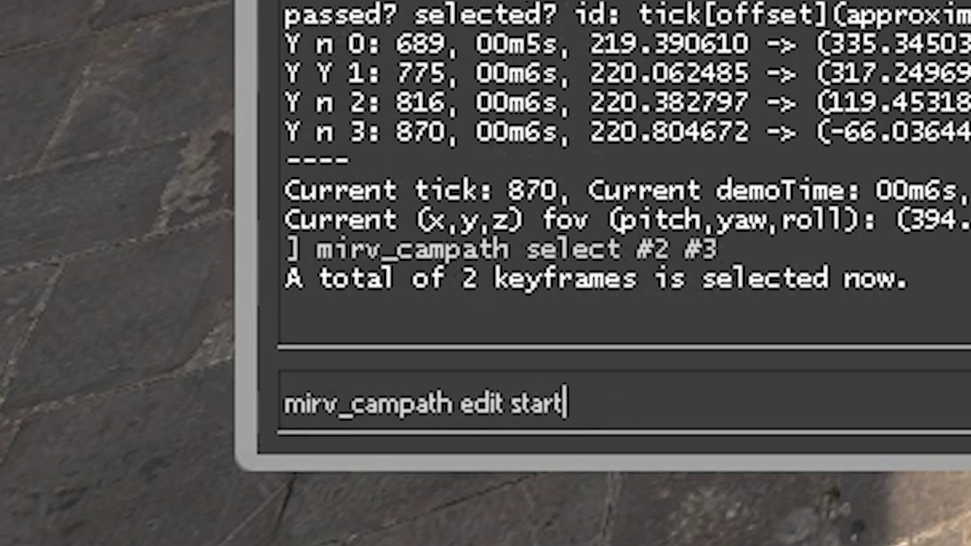
text(+)
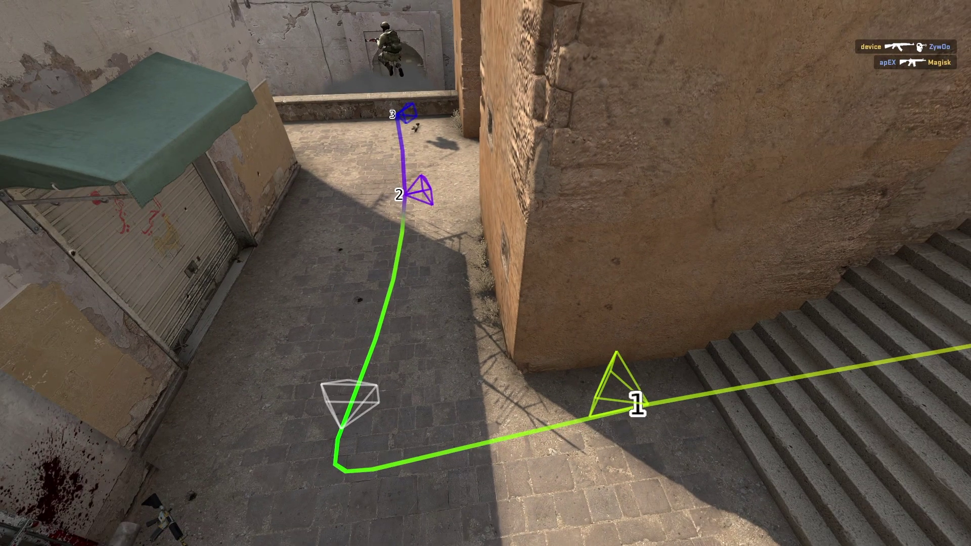
Select only keyframe 3 and shift it one second later with edit start delta+1
key(grave)
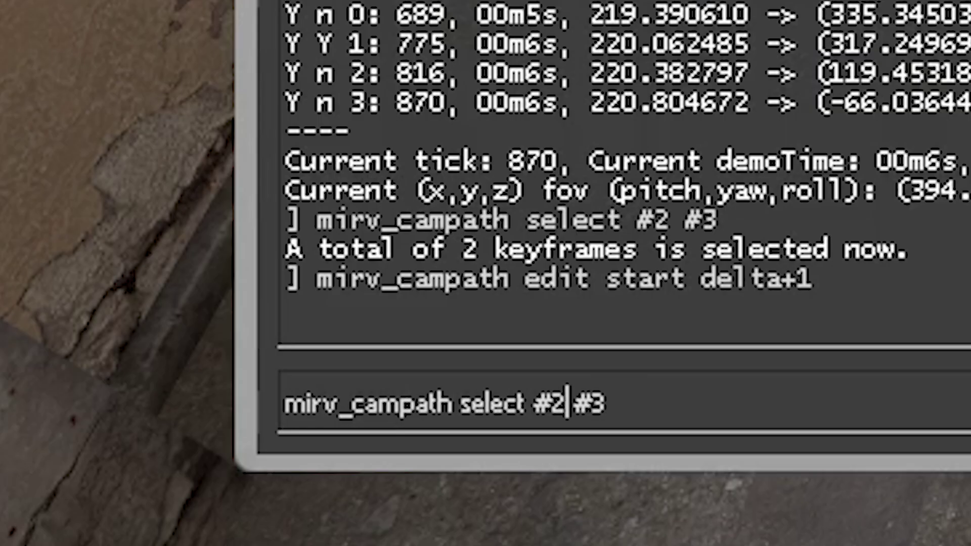
key(Return)
key(grave)
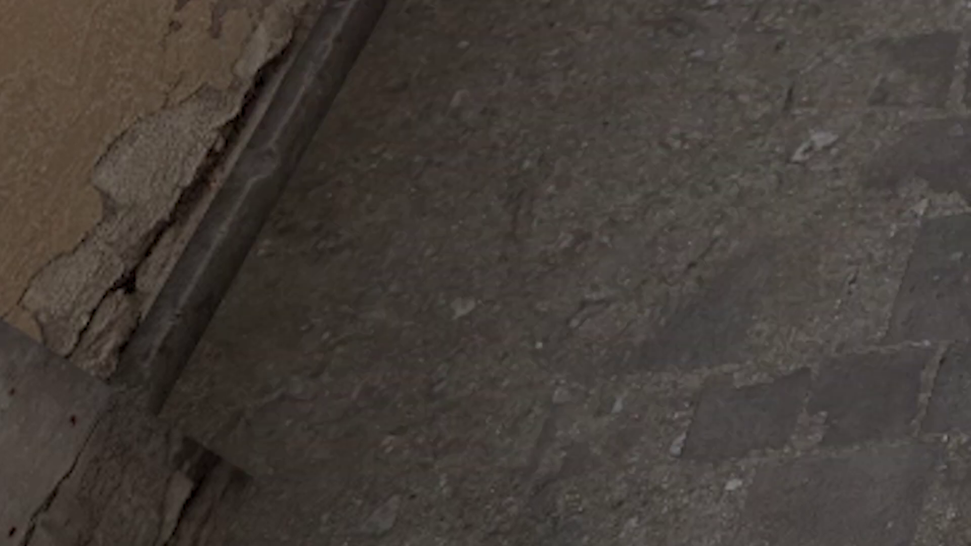
key(grave)
key(Up)
key(Up)
key(Return)
key(grave)
key(grave)
key(grave)
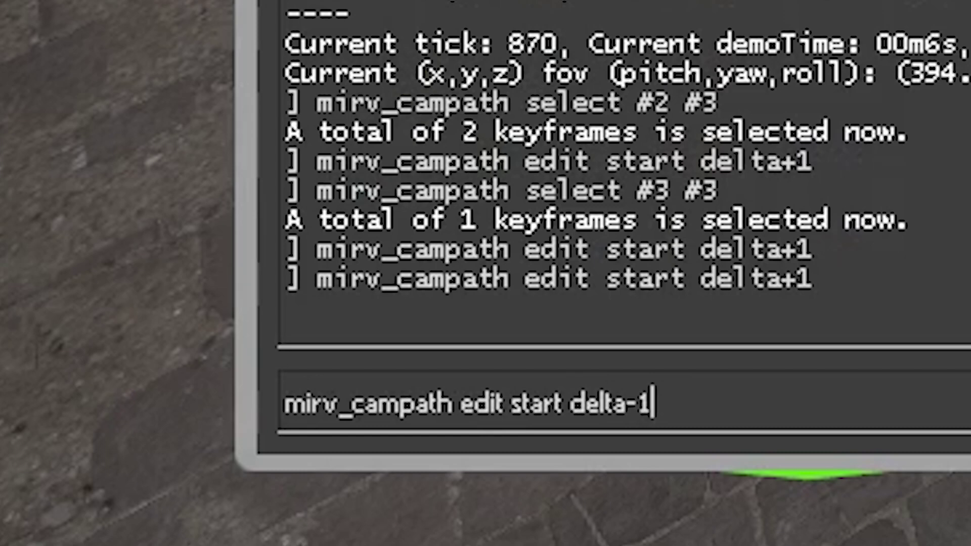
Shift keyframe 3 back one second, then reselect #2 #3 and apply delta-1
key(Return)
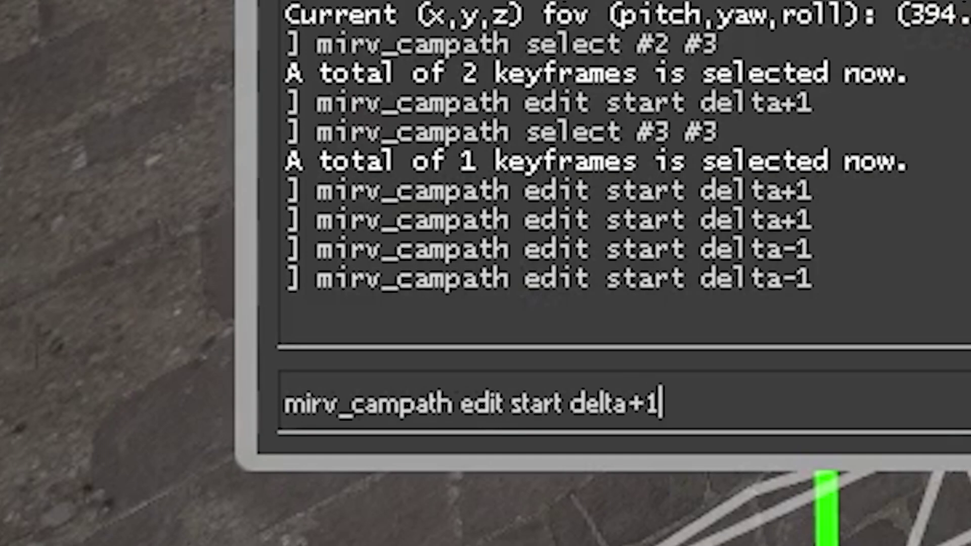
key(BackSpace)
text(2)
key(Return)
key(Up)
key(Up)
key(Return)
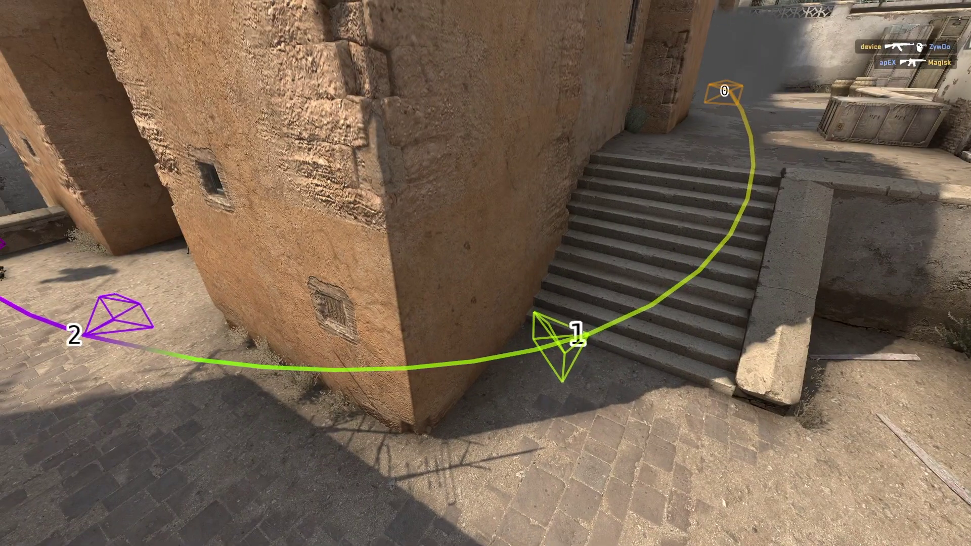
Reprint the camera path keyframe list with mirv_campath print
key(grave)
text(c_print)
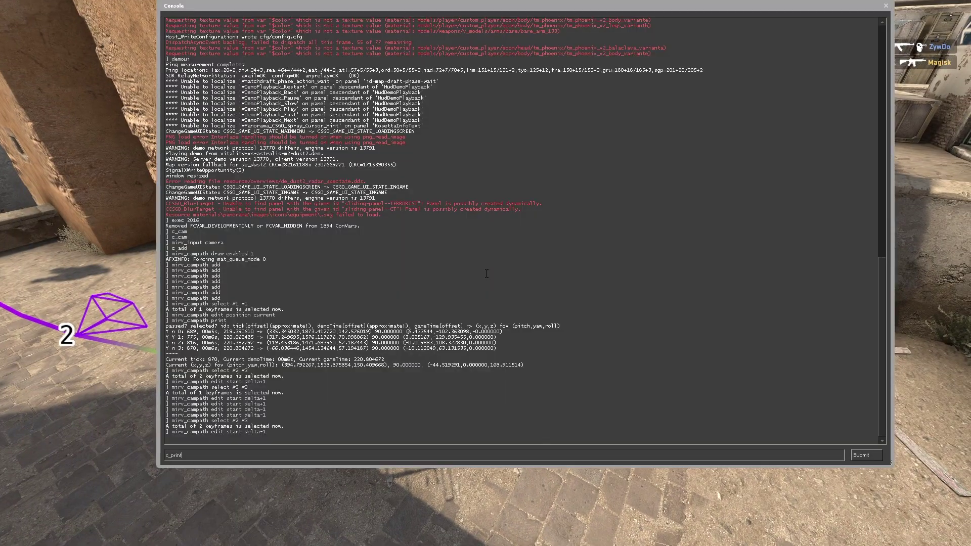
key(Return)
text(mi)
text(rv_)
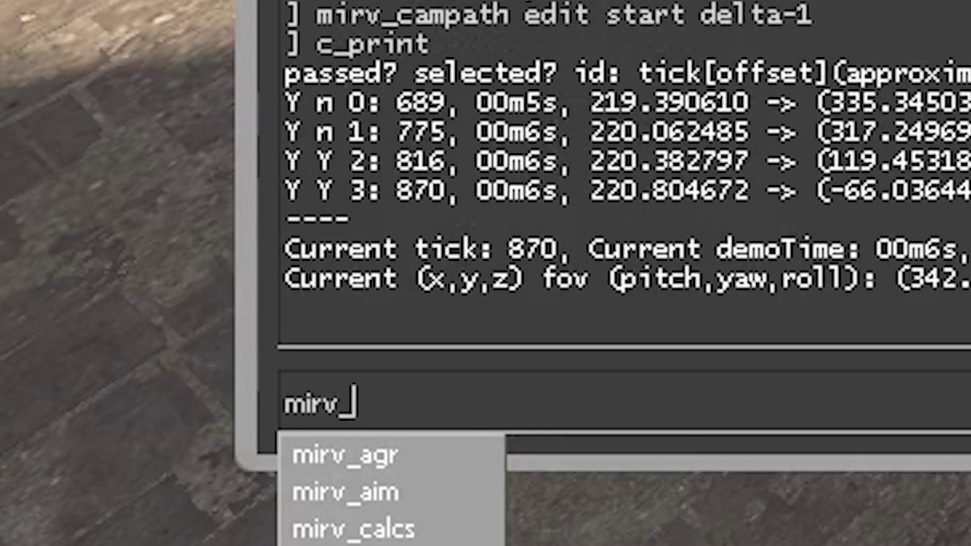
text(campath print)
key(Return)
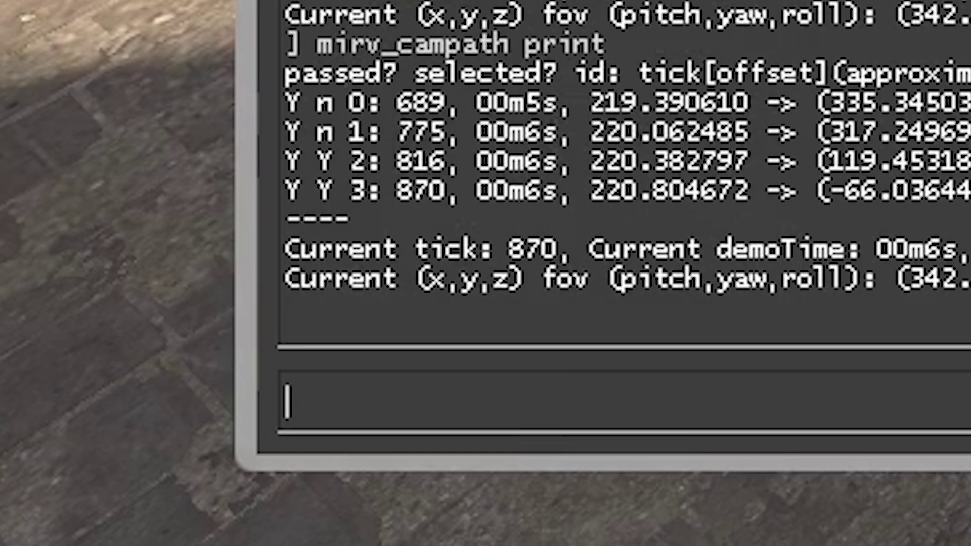
Jump the demo to tick 700 and enable the path with mirv_campath enabled 1
text(demo_go)
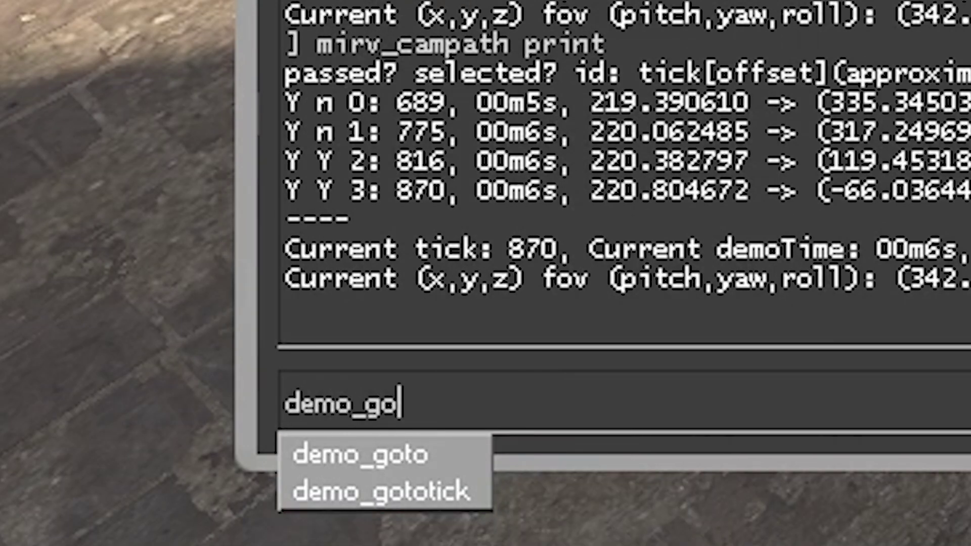
key(Tab)
key(Tab)
text(700)
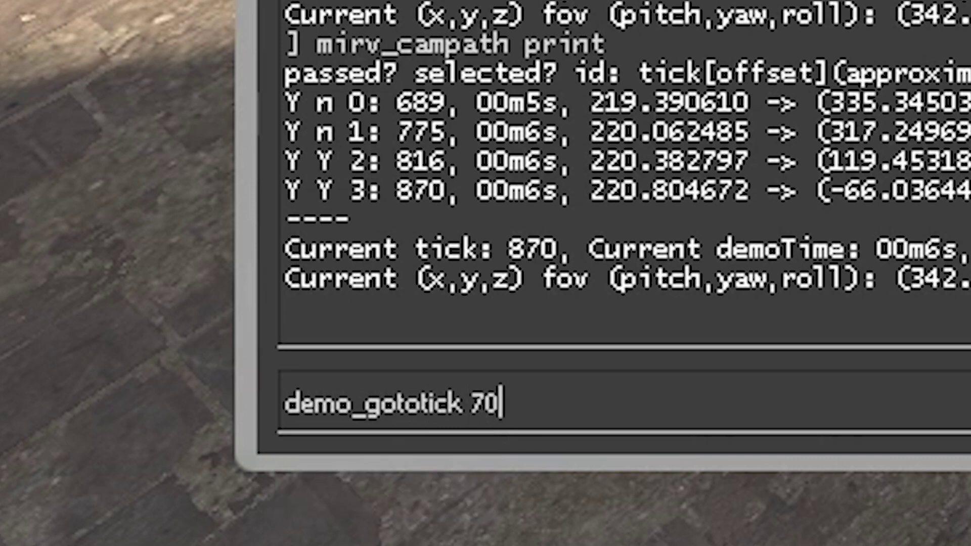
key(Return)
text(mirv_campath enabled 1)
key(Return)
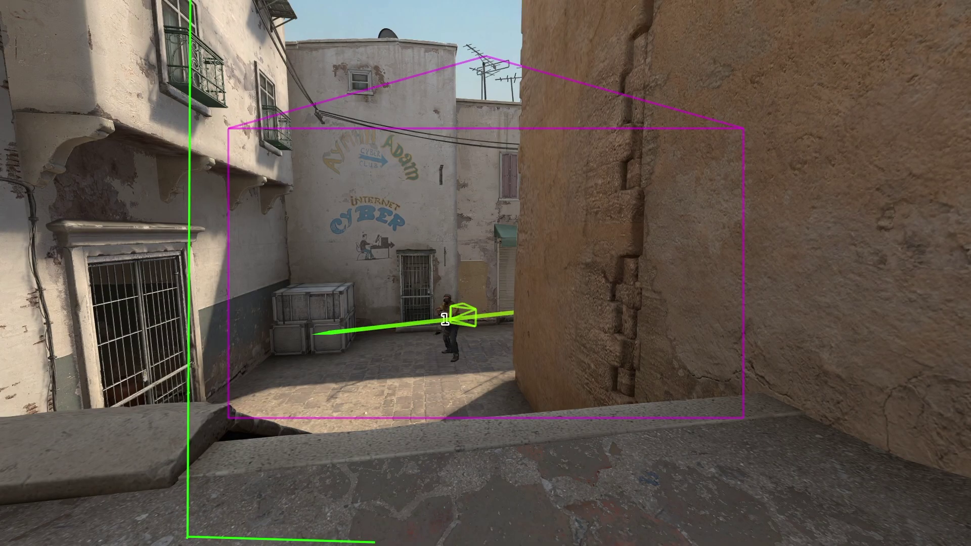